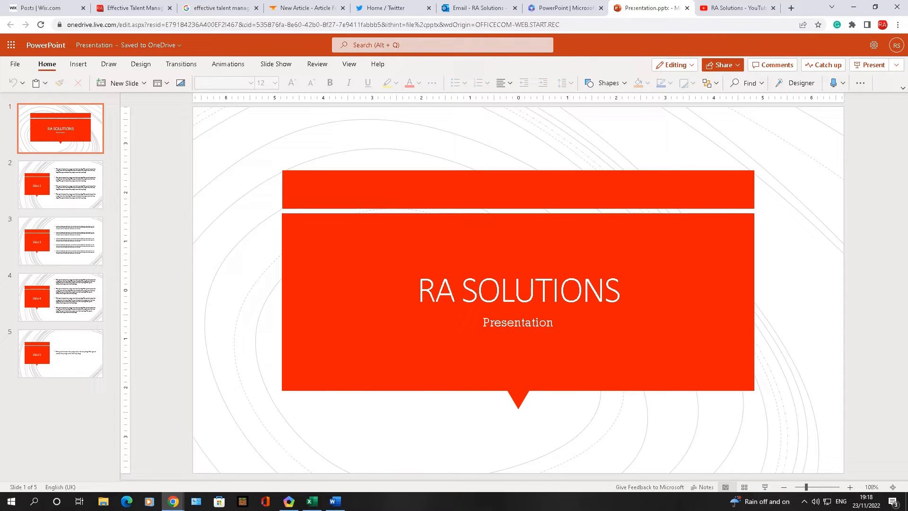
Step: Step through slides 2 to 5 via the thumbnails, then return to the RA SOLUTIONS title slide
{"action": "left_click", "coordinate": [60, 185]}
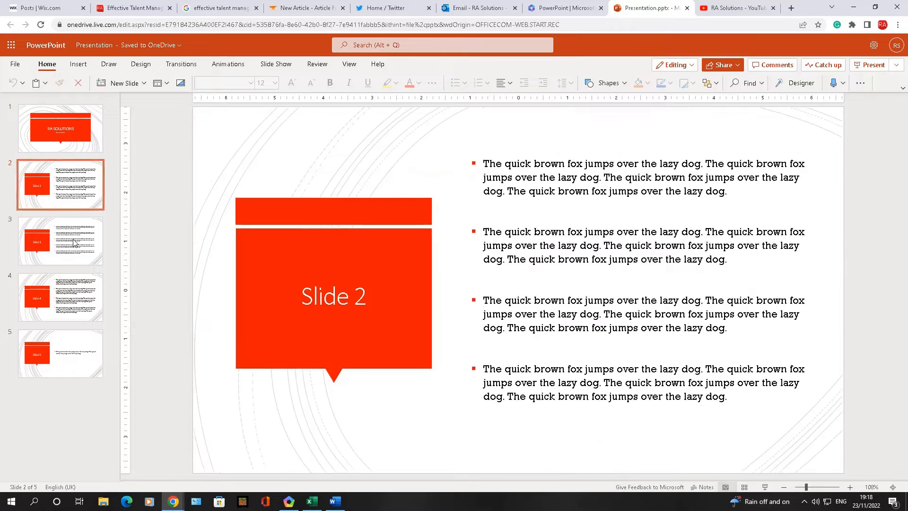
{"action": "left_click", "coordinate": [61, 242]}
{"action": "left_click", "coordinate": [65, 297]}
{"action": "left_click", "coordinate": [96, 408]}
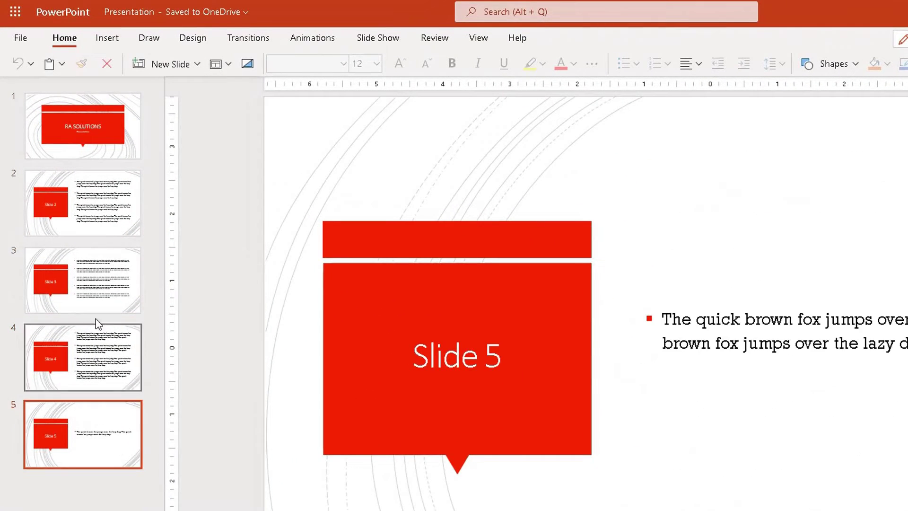
{"action": "left_click", "coordinate": [97, 155]}
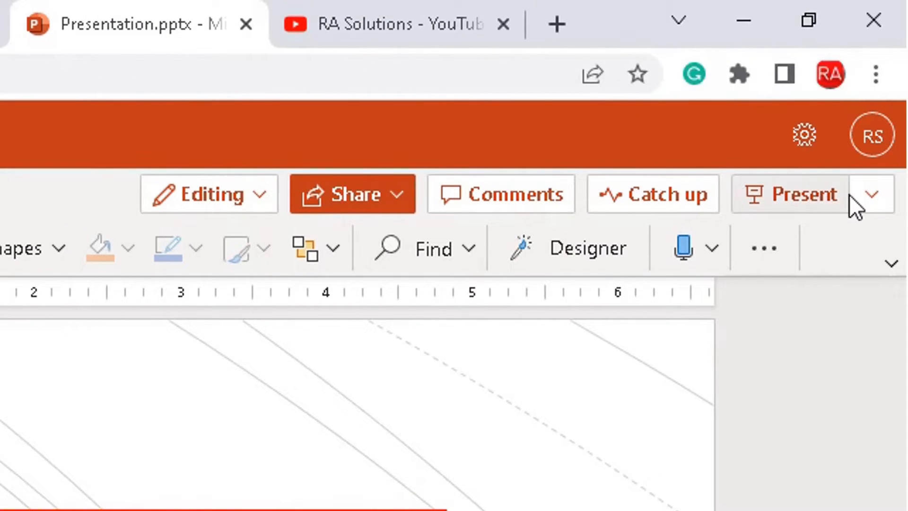
Step: Show the Present menu listing From Beginning and Rehearse with Coach
{"action": "left_click", "coordinate": [872, 202]}
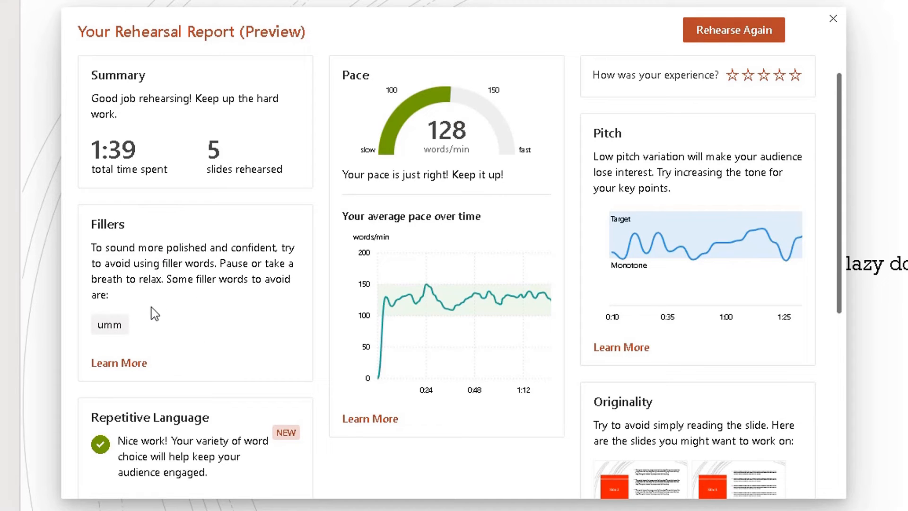
{"action": "scroll", "coordinate": [171, 368], "scroll_direction": "down", "scroll_amount": 2}
{"action": "scroll", "coordinate": [239, 313], "scroll_direction": "down", "scroll_amount": 1}
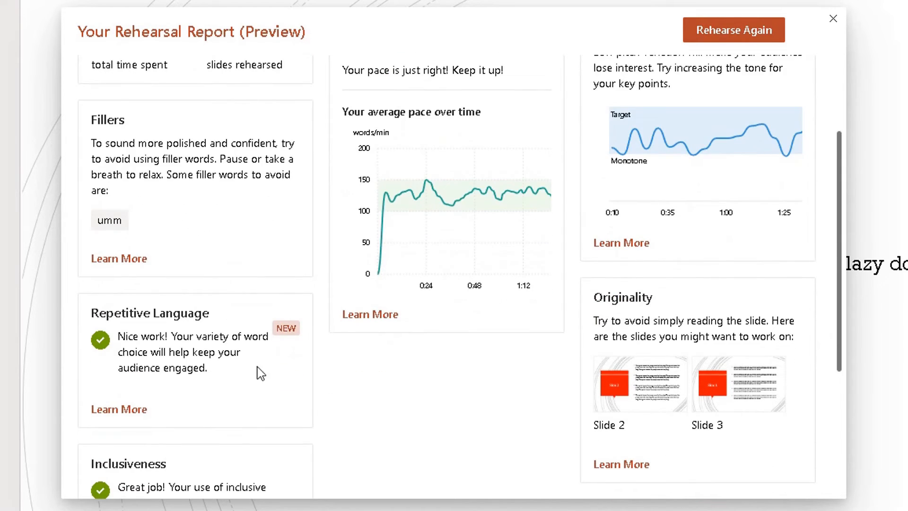
{"action": "scroll", "coordinate": [270, 301], "scroll_direction": "up", "scroll_amount": 1}
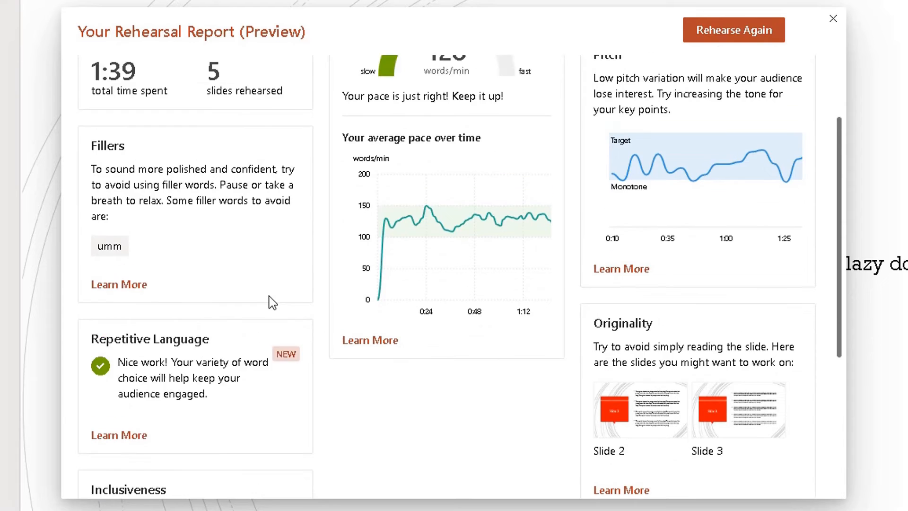
{"action": "scroll", "coordinate": [270, 301], "scroll_direction": "down", "scroll_amount": 1}
{"action": "scroll", "coordinate": [270, 303], "scroll_direction": "down", "scroll_amount": 5}
{"action": "scroll", "coordinate": [272, 302], "scroll_direction": "up", "scroll_amount": 1}
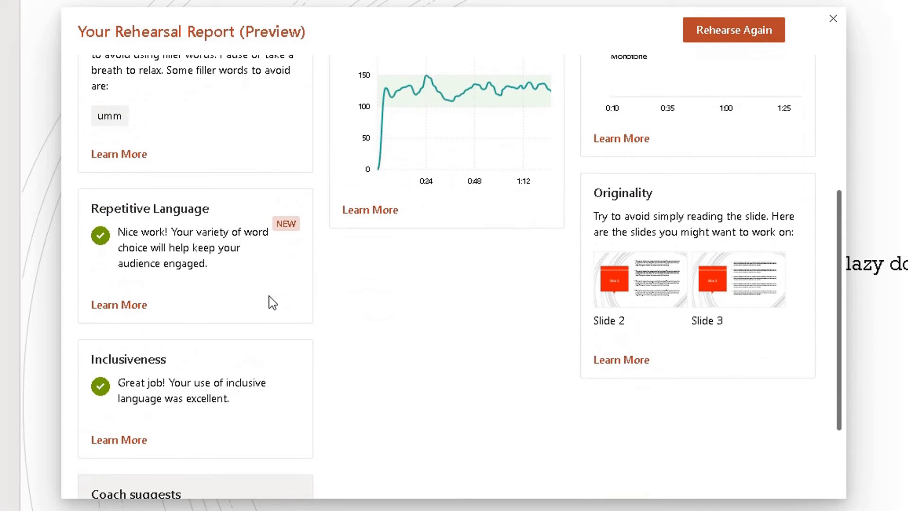
{"action": "scroll", "coordinate": [271, 302], "scroll_direction": "down", "scroll_amount": 2}
{"action": "scroll", "coordinate": [272, 302], "scroll_direction": "up", "scroll_amount": 10}
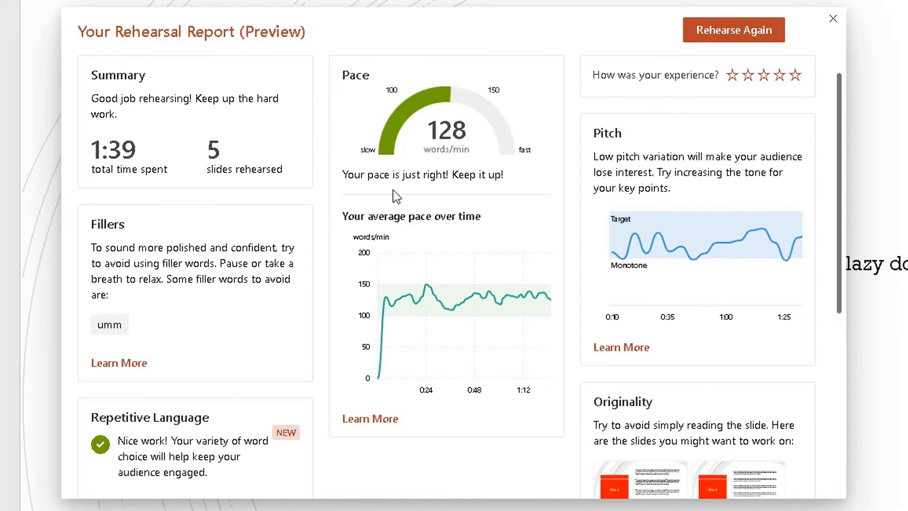
{"action": "scroll", "coordinate": [440, 245], "scroll_direction": "down", "scroll_amount": 2}
{"action": "scroll", "coordinate": [478, 260], "scroll_direction": "up", "scroll_amount": 2}
{"action": "scroll", "coordinate": [681, 210], "scroll_direction": "down", "scroll_amount": 3}
{"action": "scroll", "coordinate": [664, 207], "scroll_direction": "down", "scroll_amount": 1}
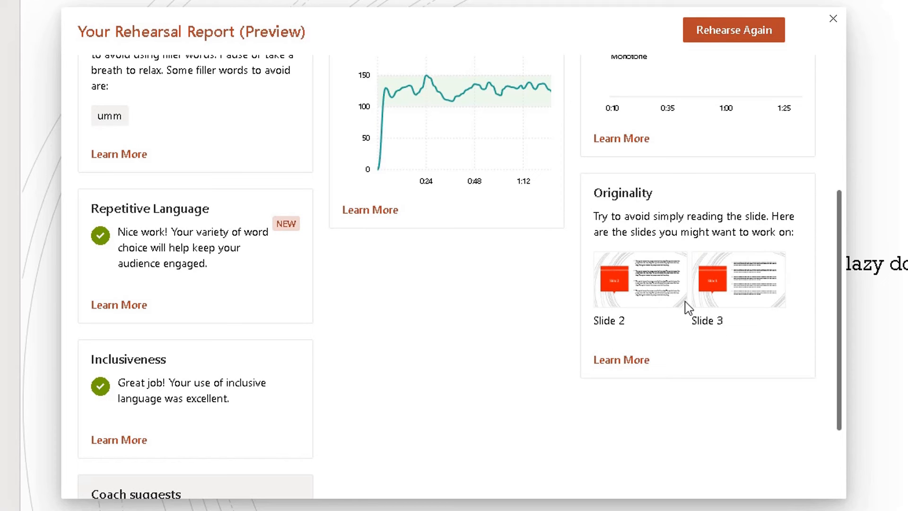
{"action": "scroll", "coordinate": [543, 324], "scroll_direction": "up", "scroll_amount": 1}
{"action": "scroll", "coordinate": [546, 325], "scroll_direction": "up", "scroll_amount": 2}
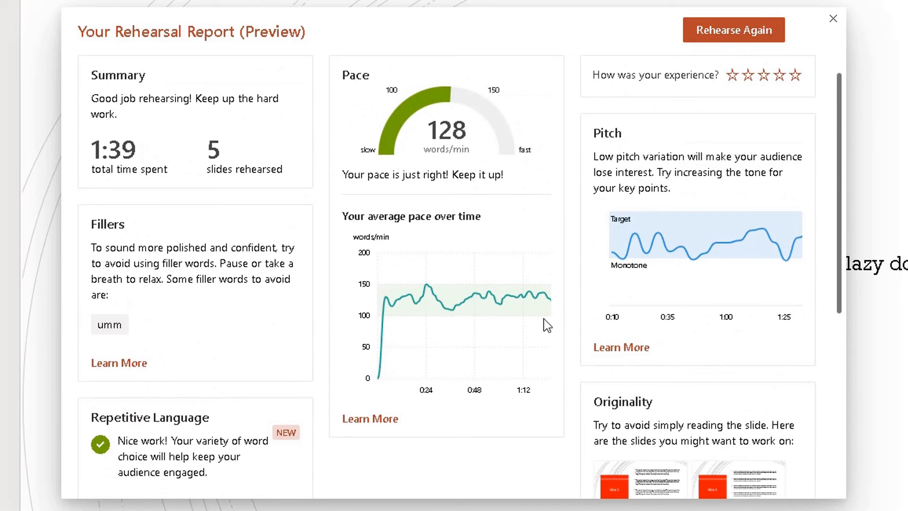